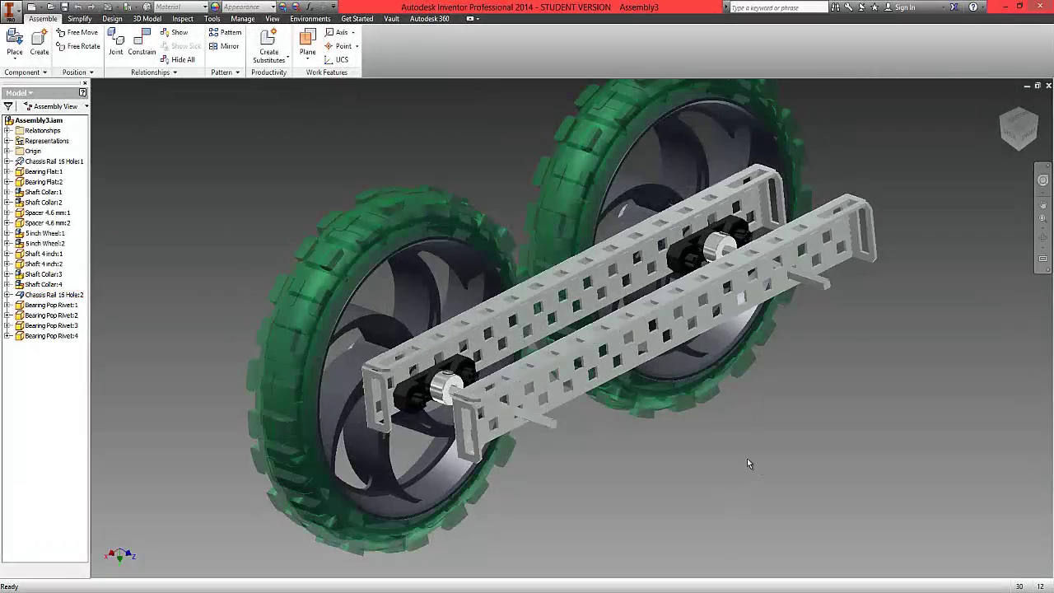
Step: Open the 2-Wire Motor 269 component from the Motion folder for placement in the assembly
{"action": "left_click", "coordinate": [14, 58]}
{"action": "left_click", "coordinate": [41, 82]}
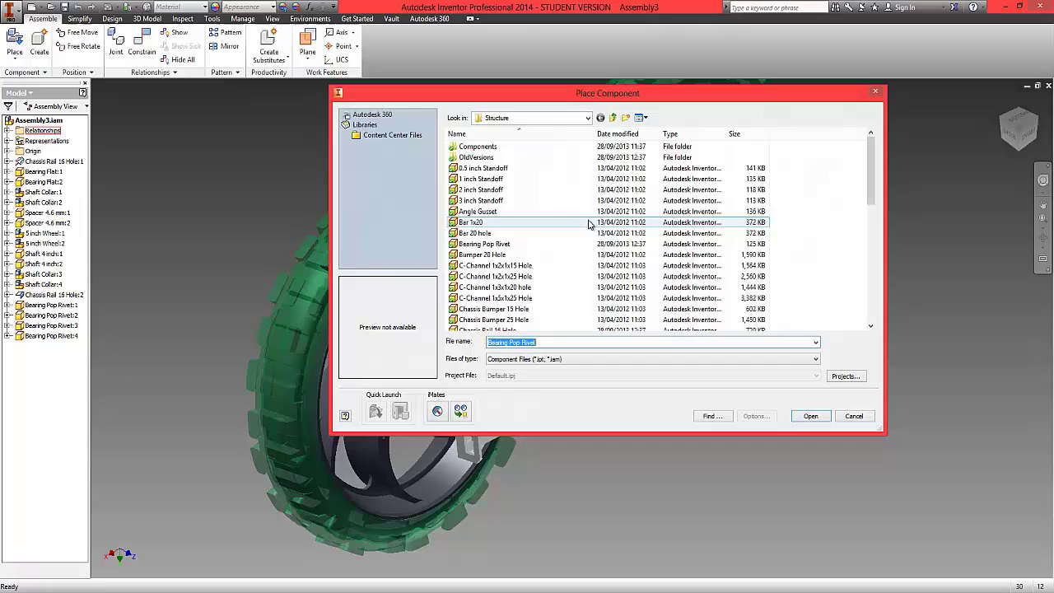
{"action": "left_click", "coordinate": [613, 118]}
{"action": "double_click", "coordinate": [481, 169]}
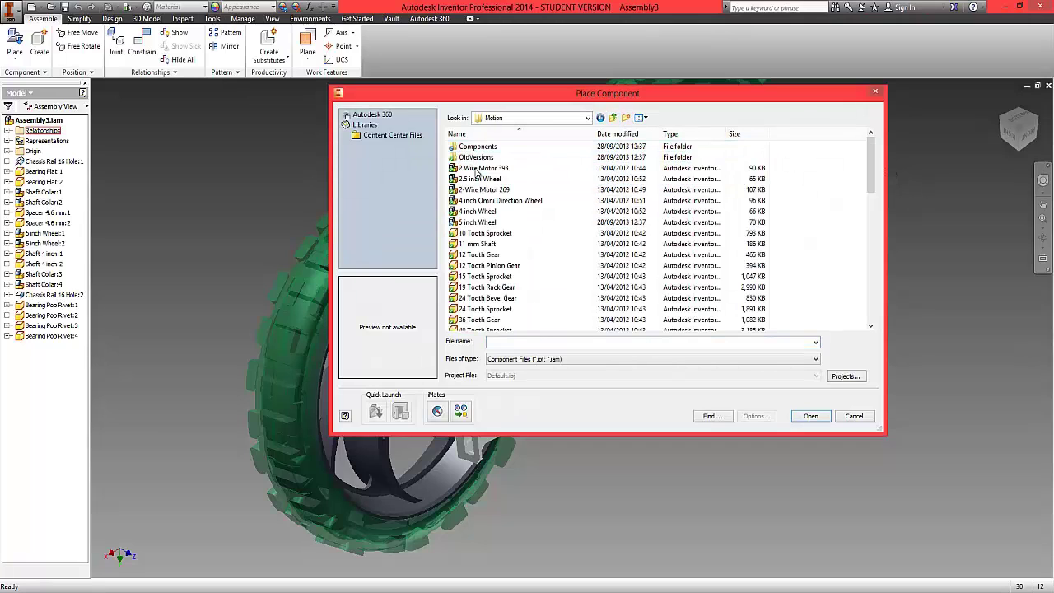
{"action": "left_click", "coordinate": [487, 171]}
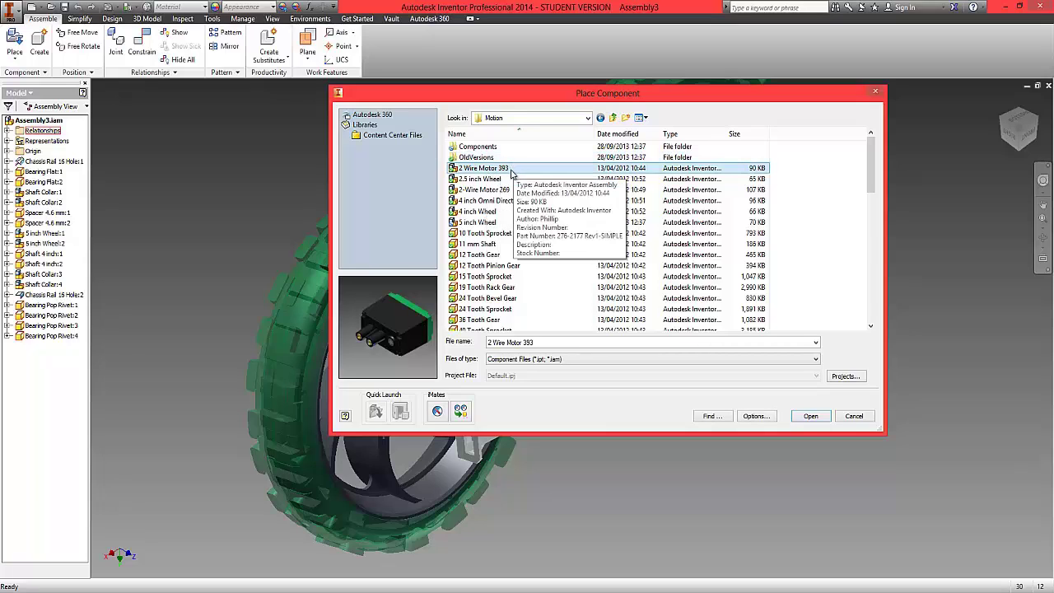
{"action": "left_click", "coordinate": [510, 191]}
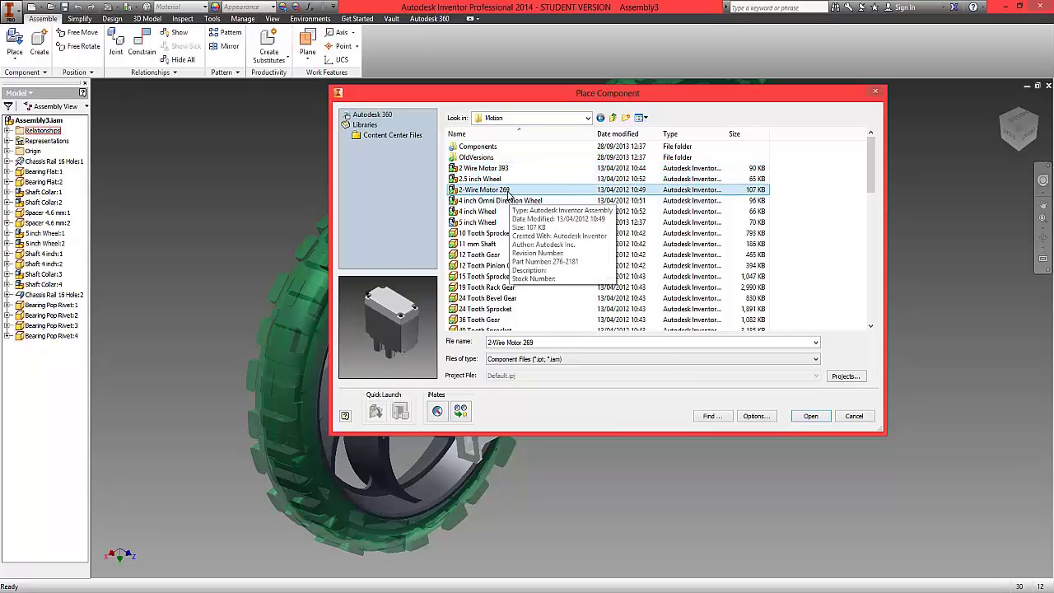
{"action": "left_click", "coordinate": [810, 416]}
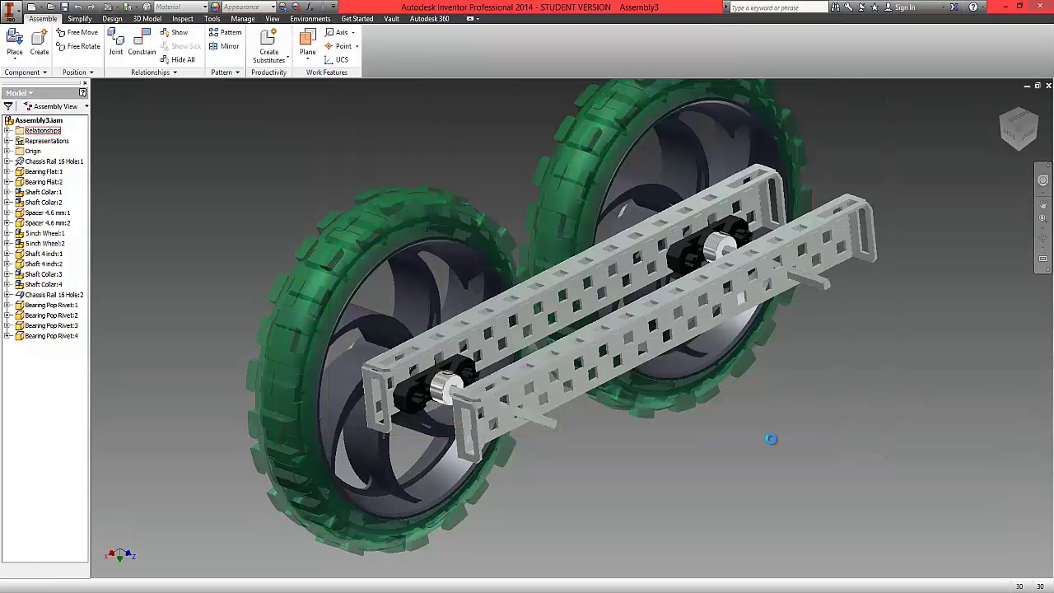
Step: Place two instances of the 2-Wire Motor 269 in the free space beside the outer chassis rail
{"action": "scroll", "coordinate": [765, 411], "scroll_direction": "down", "scroll_amount": 3}
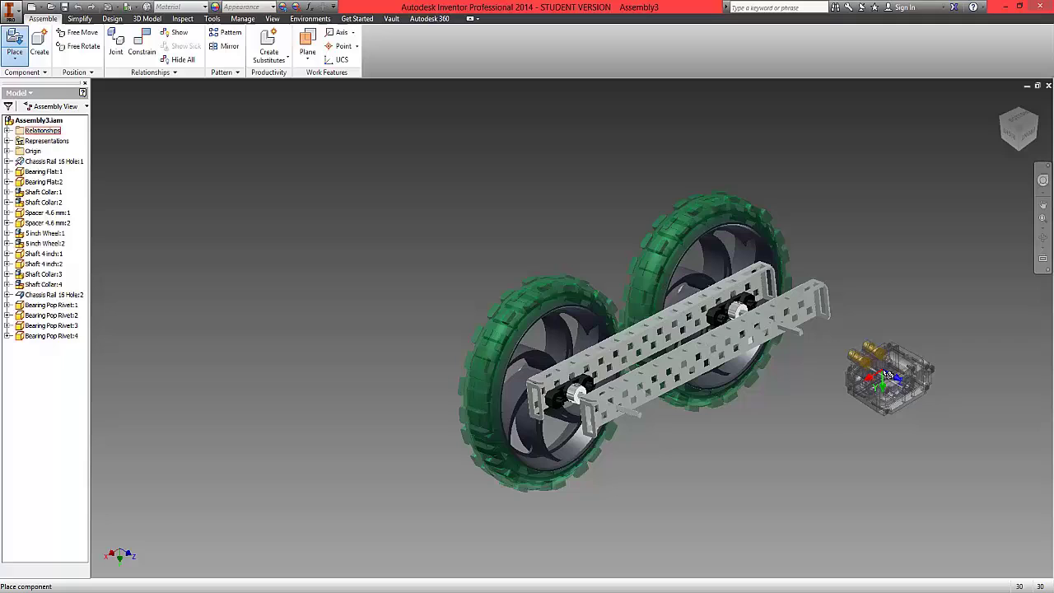
{"action": "left_click", "coordinate": [888, 374]}
{"action": "left_click", "coordinate": [735, 461]}
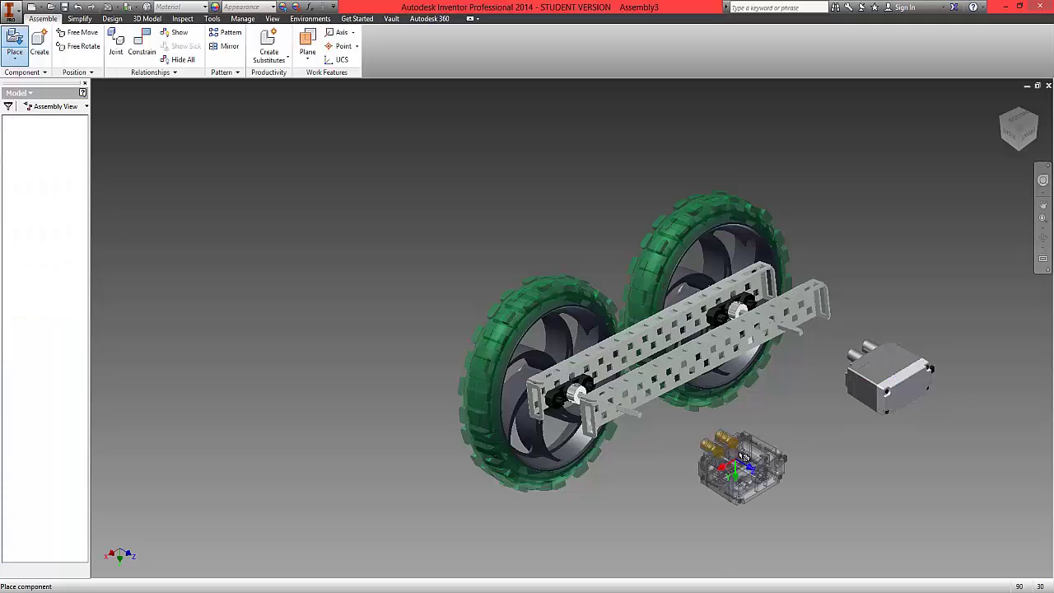
{"action": "right_click", "coordinate": [762, 400]}
{"action": "left_click", "coordinate": [803, 401]}
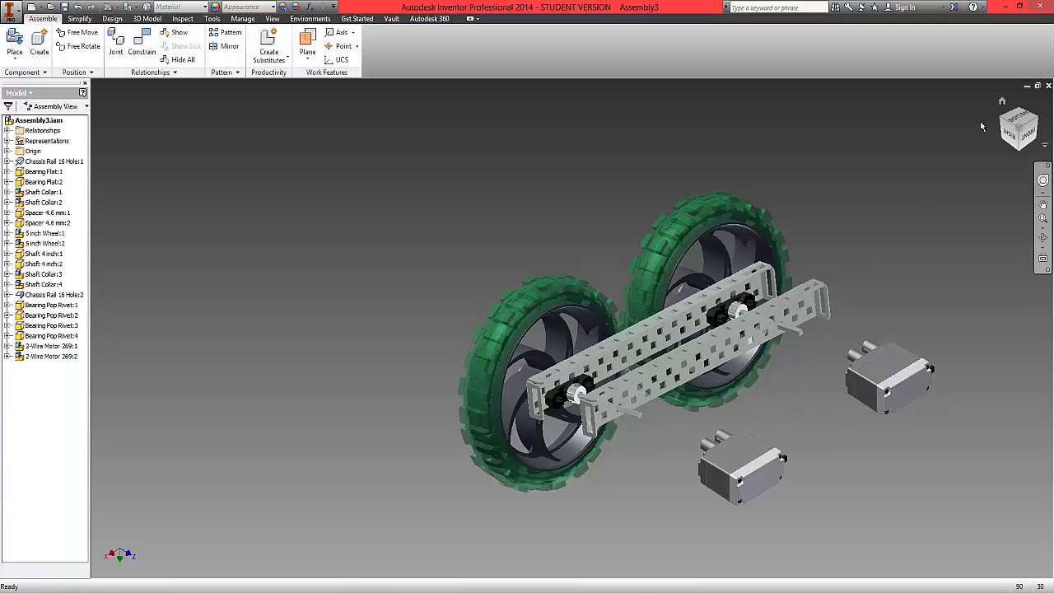
Step: Mate the axis of one 2-Wire Motor 269:2 mounting post with the inner bearing pop rivet's axis, and slide the motor clear of the rails
{"action": "left_click_drag", "start_coordinate": [987, 108], "coordinate": [1041, 126]}
{"action": "left_click_drag", "start_coordinate": [978, 128], "coordinate": [931, 141]}
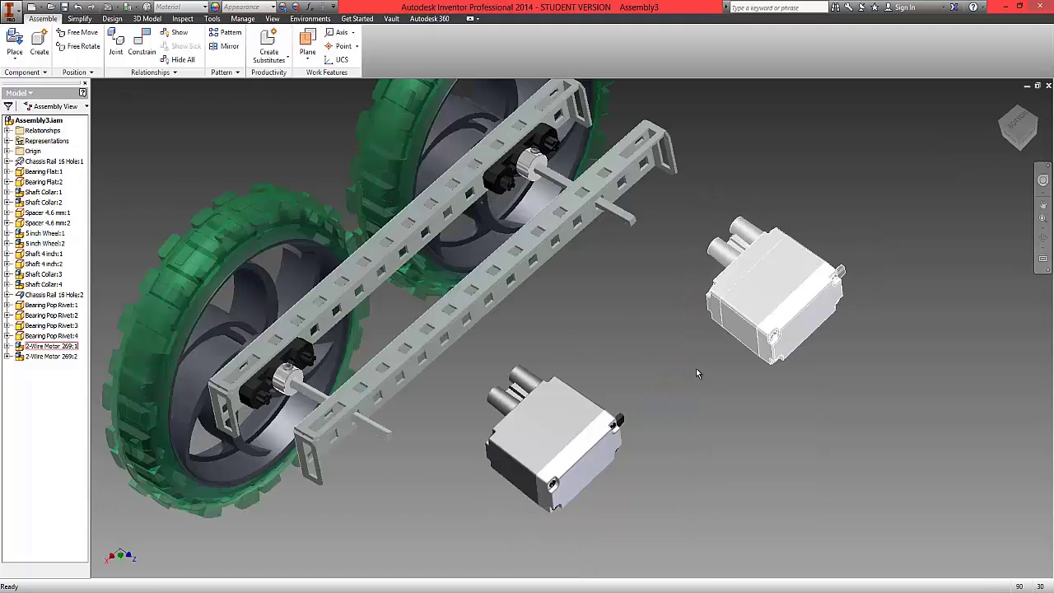
{"action": "middle_click_drag", "start_coordinate": [597, 296], "coordinate": [766, 148]}
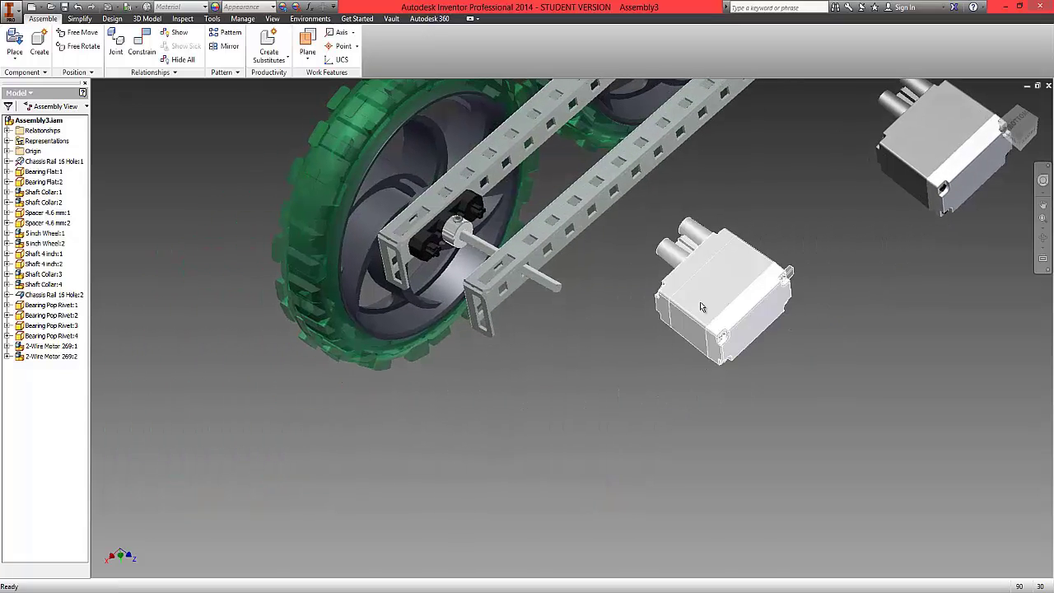
{"action": "scroll", "coordinate": [609, 247], "scroll_direction": "up", "scroll_amount": 5}
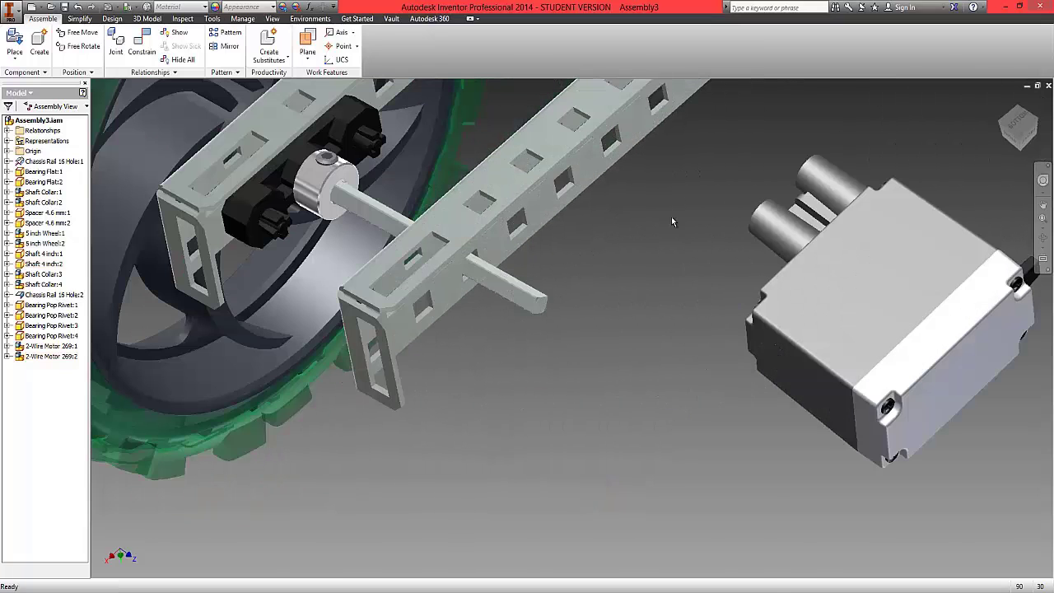
{"action": "middle_click_drag", "start_coordinate": [570, 368], "coordinate": [565, 397]}
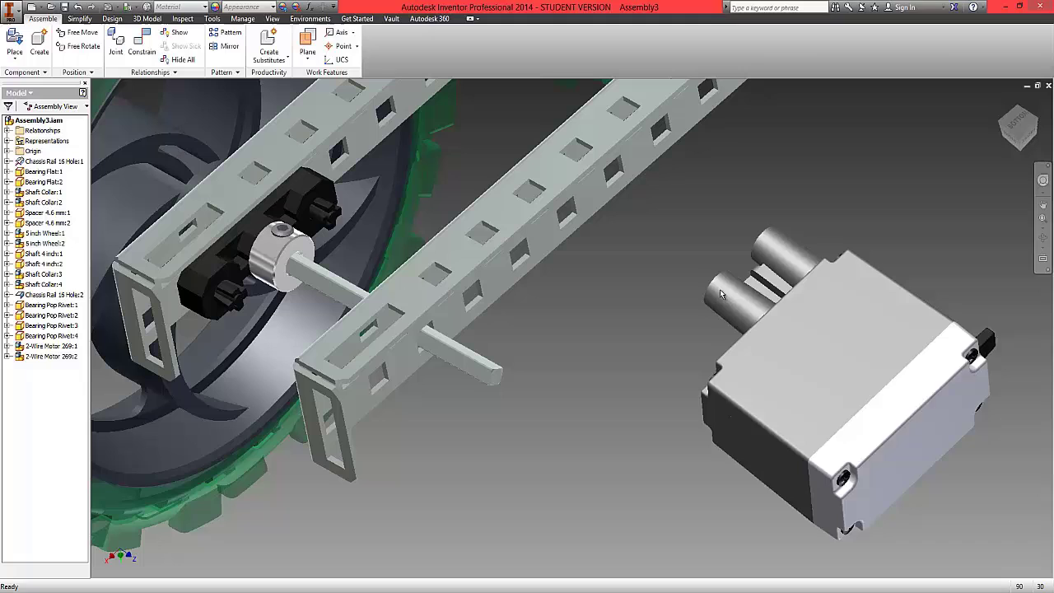
{"action": "left_click", "coordinate": [724, 292]}
{"action": "left_click", "coordinate": [671, 254]}
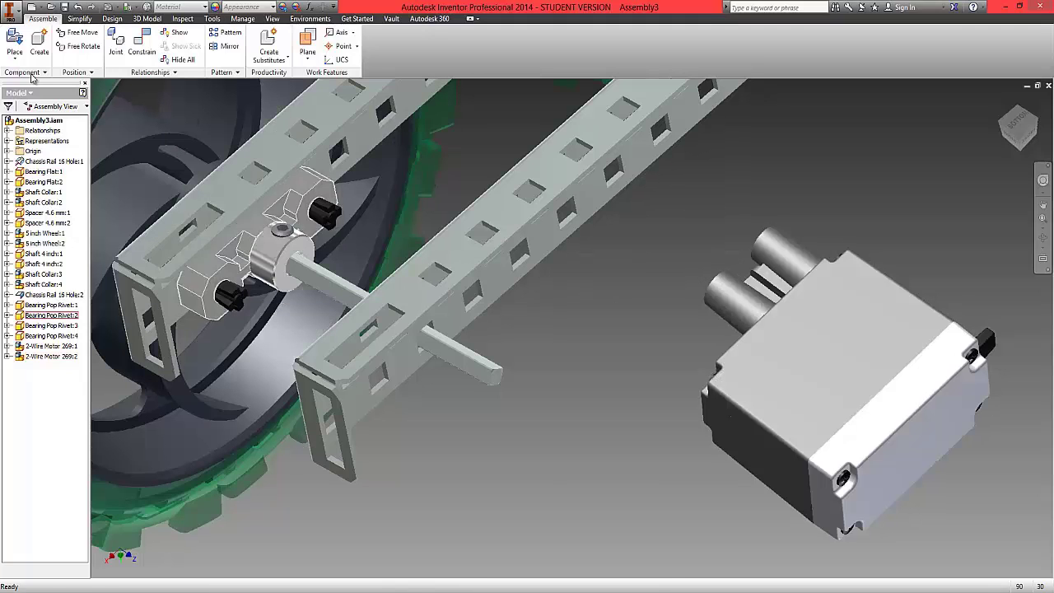
{"action": "left_click", "coordinate": [138, 51]}
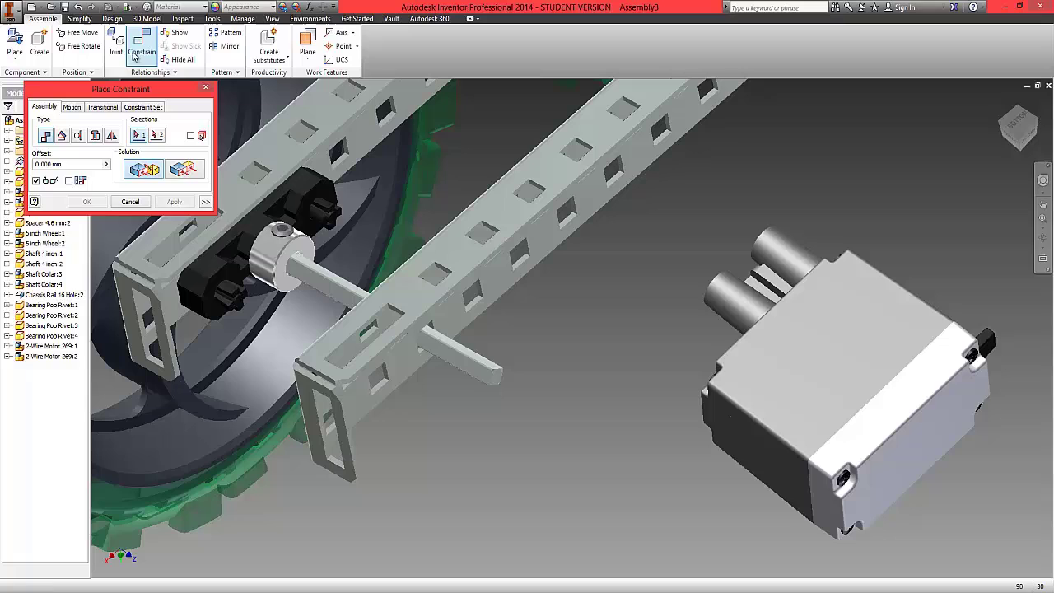
{"action": "left_click", "coordinate": [739, 304]}
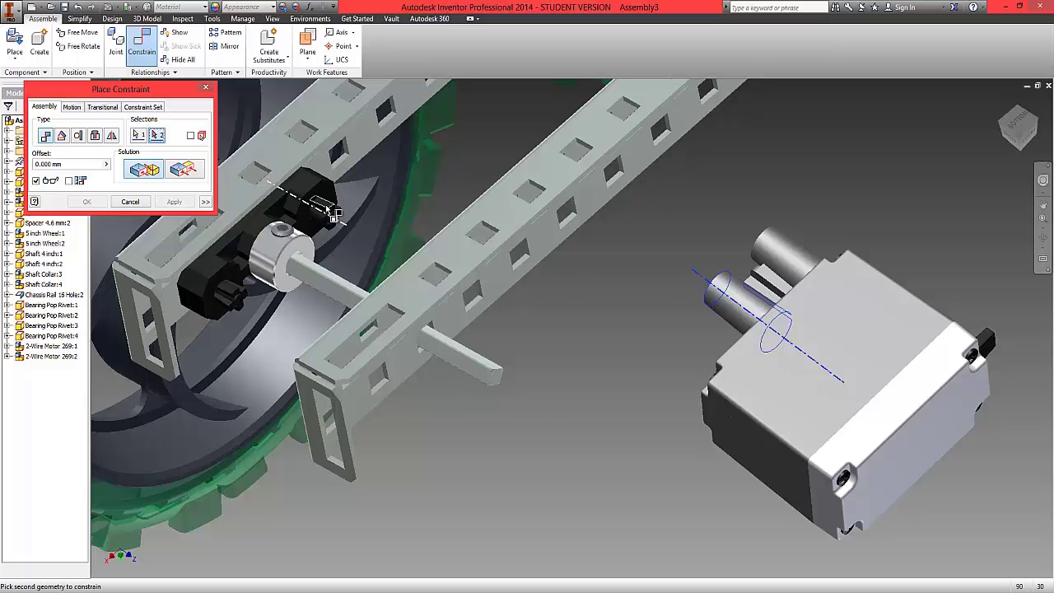
{"action": "left_click", "coordinate": [330, 210]}
{"action": "left_click", "coordinate": [90, 204]}
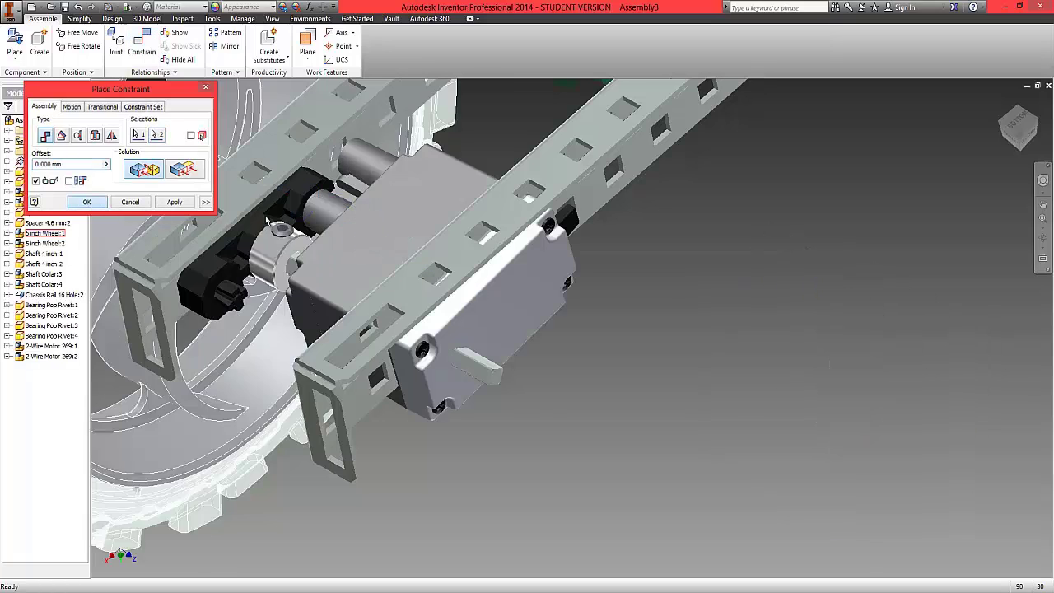
{"action": "left_click_drag", "start_coordinate": [428, 252], "coordinate": [792, 239]}
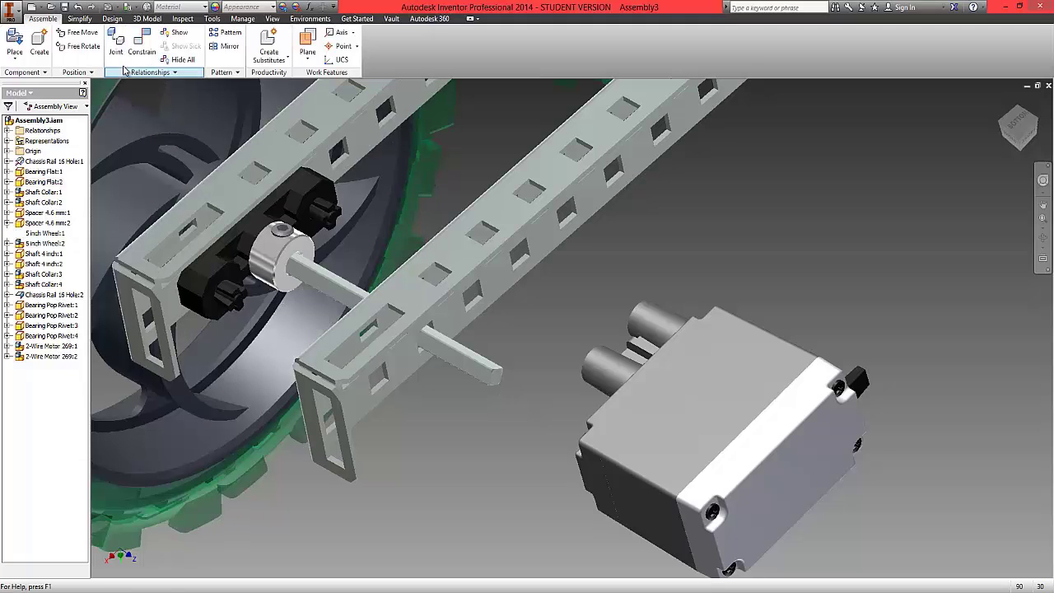
Step: Mate the end of the wheel's 4-inch shaft to the square shaft socket of 2-Wire Motor 269:2
{"action": "left_click", "coordinate": [140, 58]}
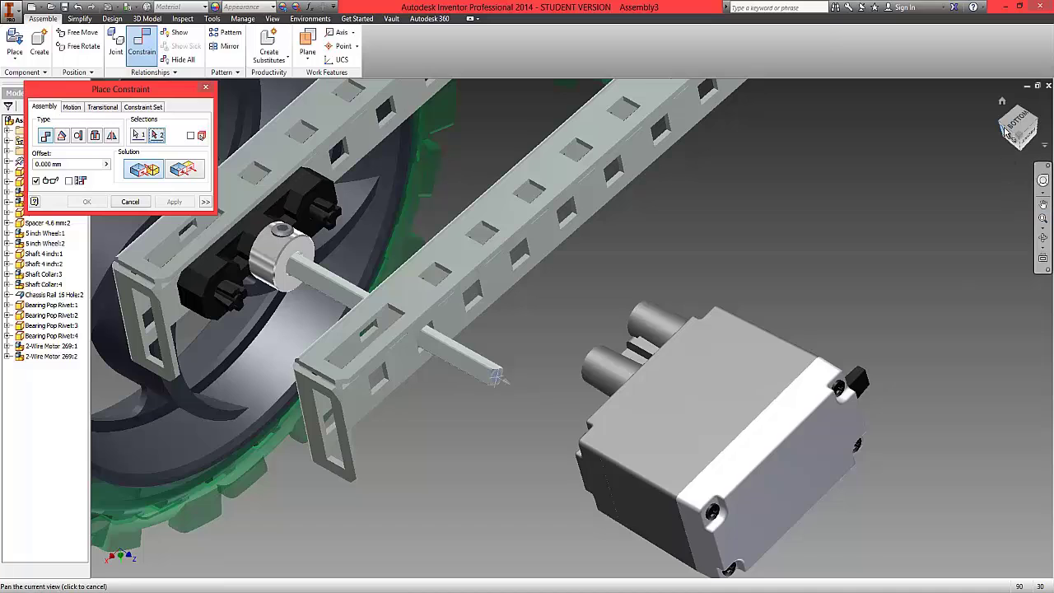
{"action": "mouse_move", "coordinate": [508, 380]}
{"action": "middle_mouse_down", "text": "shift"}
{"action": "mouse_move", "coordinate": [153, 571]}
{"action": "mouse_move", "coordinate": [279, 564]}
{"action": "mouse_move", "coordinate": [382, 526]}
{"action": "mouse_move", "coordinate": [894, 162]}
{"action": "middle_mouse_up", "text": "shift"}
{"action": "middle_click_drag", "start_coordinate": [595, 232], "coordinate": [449, 407], "text": "shift"}
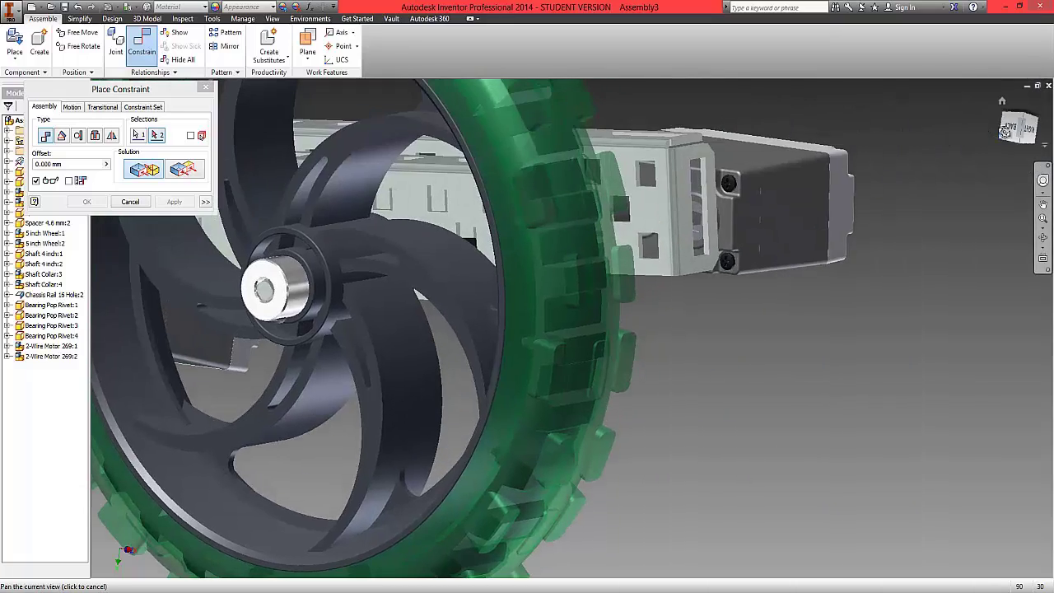
{"action": "mouse_move", "coordinate": [1003, 131]}
{"action": "left_mouse_down"}
{"action": "mouse_move", "coordinate": [135, 71]}
{"action": "mouse_move", "coordinate": [135, 115]}
{"action": "mouse_move", "coordinate": [138, 107]}
{"action": "left_mouse_up"}
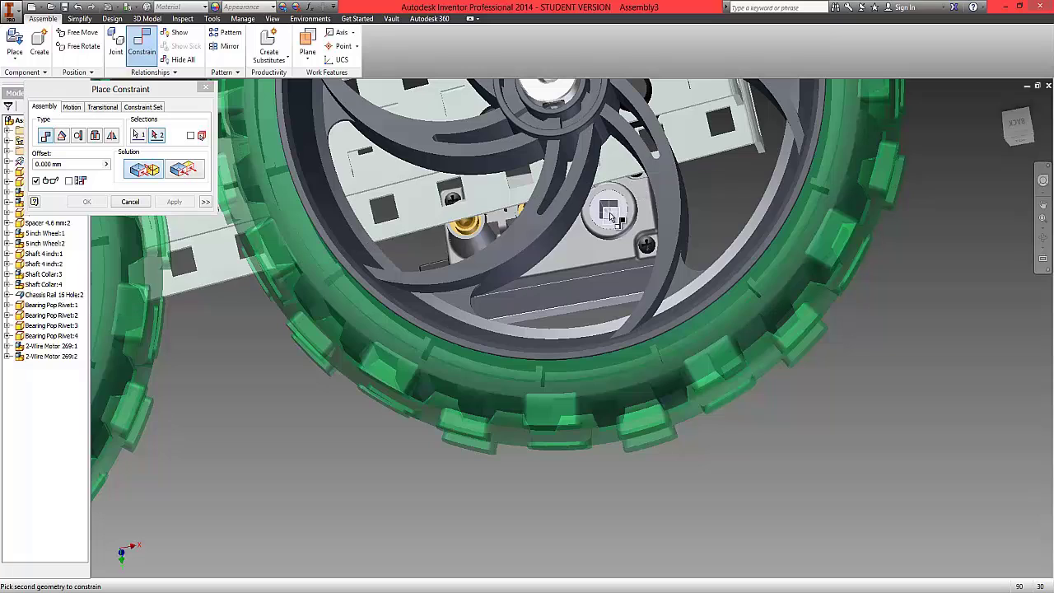
{"action": "left_click", "coordinate": [609, 216]}
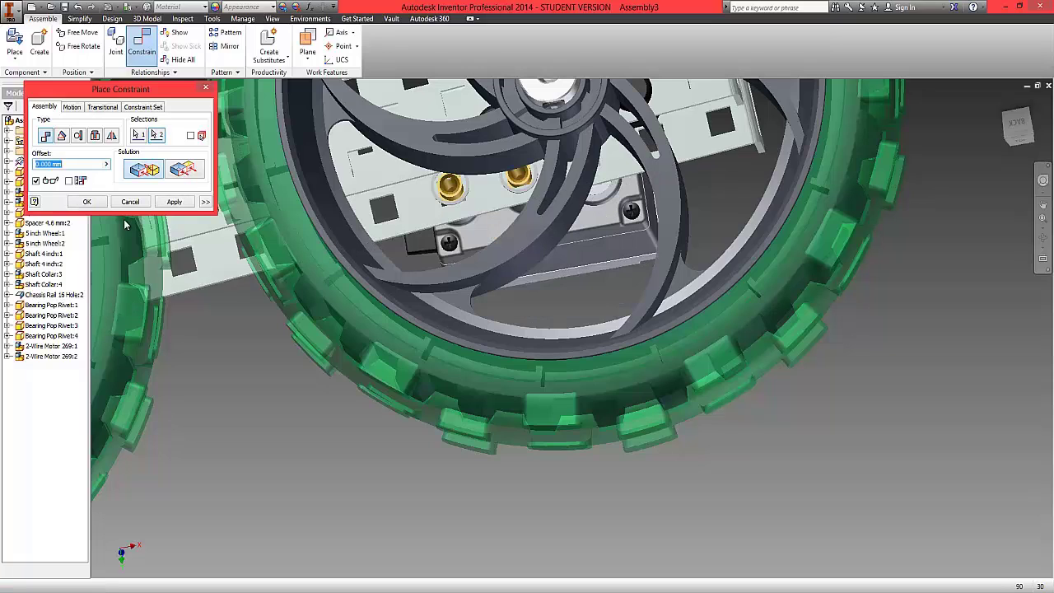
{"action": "left_click", "coordinate": [98, 204]}
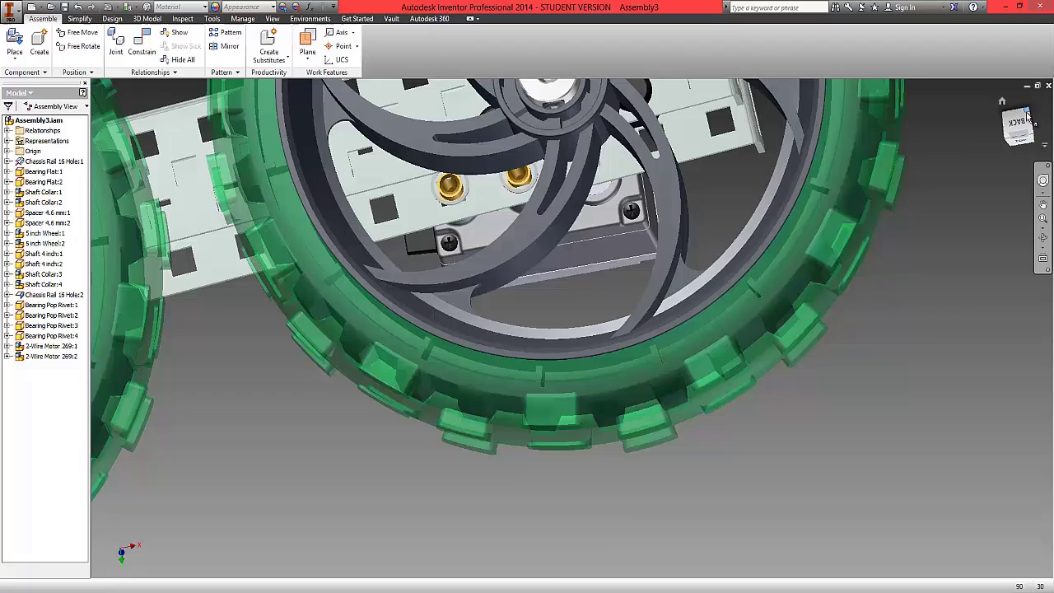
Step: Mate the outer face of the free chassis rail to the ring-shaped end face of a mounting post on 2-Wire Motor 269:2
{"action": "mouse_move", "coordinate": [1025, 127]}
{"action": "left_mouse_down"}
{"action": "mouse_move", "coordinate": [829, 169]}
{"action": "mouse_move", "coordinate": [865, 265]}
{"action": "left_mouse_up"}
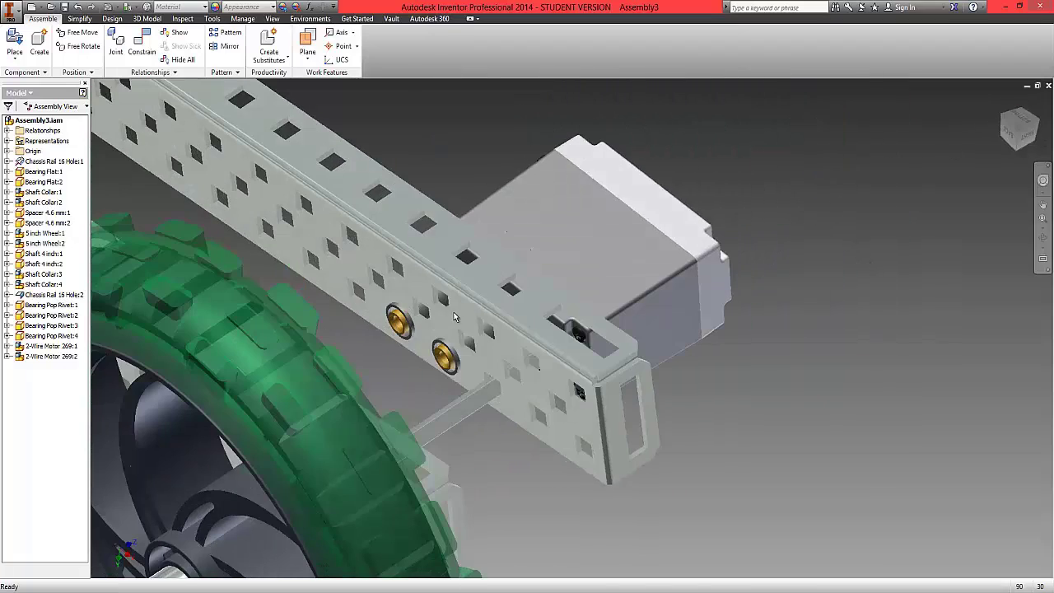
{"action": "scroll", "coordinate": [457, 301], "scroll_direction": "down", "scroll_amount": 5}
{"action": "scroll", "coordinate": [458, 287], "scroll_direction": "down", "scroll_amount": 5}
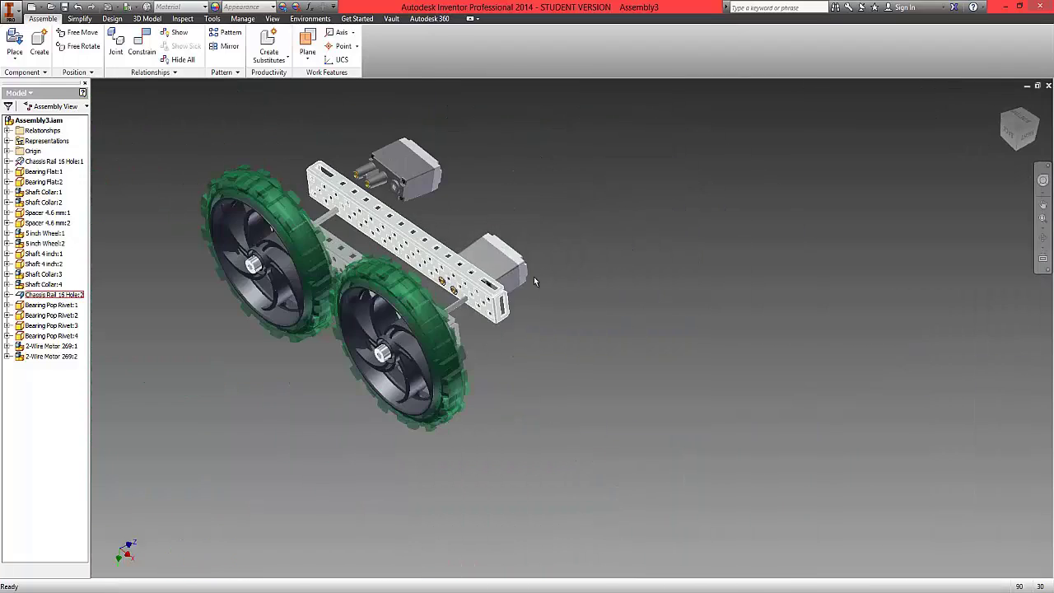
{"action": "left_click", "coordinate": [1018, 151]}
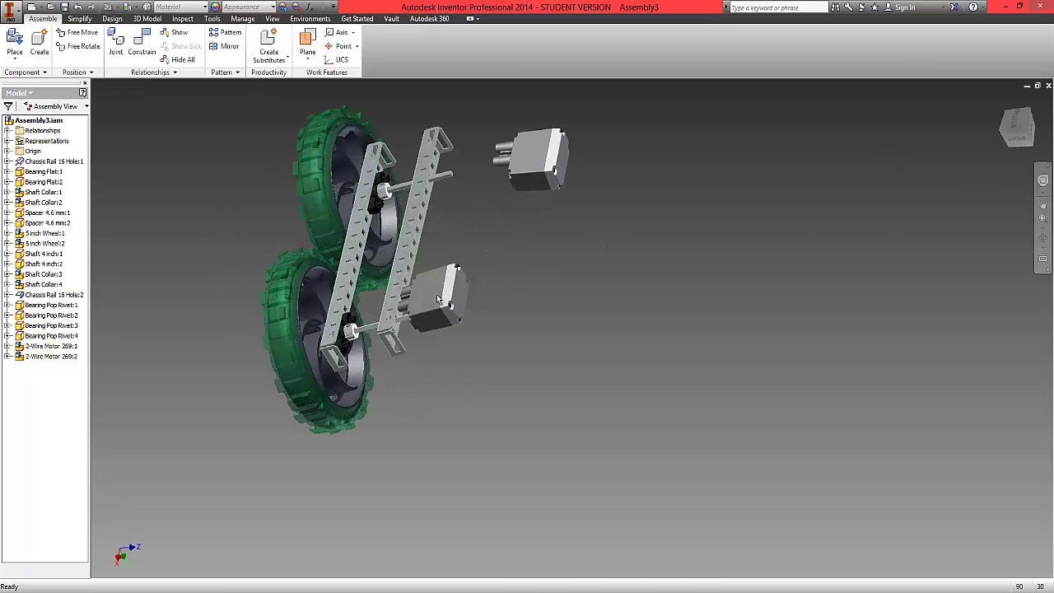
{"action": "left_click_drag", "start_coordinate": [469, 296], "coordinate": [376, 261]}
{"action": "scroll", "coordinate": [385, 292], "scroll_direction": "down", "scroll_amount": 5}
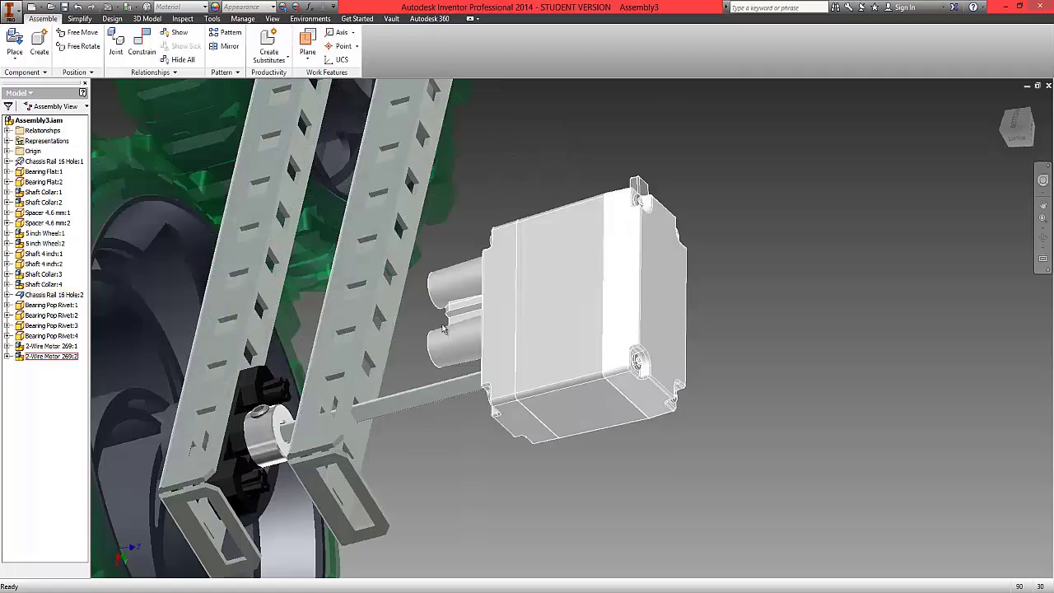
{"action": "mouse_move", "coordinate": [532, 304]}
{"action": "middle_mouse_down", "text": "shift"}
{"action": "mouse_move", "coordinate": [337, 250]}
{"action": "mouse_move", "coordinate": [102, 122]}
{"action": "mouse_move", "coordinate": [1017, 126]}
{"action": "mouse_move", "coordinate": [992, 106]}
{"action": "mouse_move", "coordinate": [649, 252]}
{"action": "middle_mouse_up", "text": "shift"}
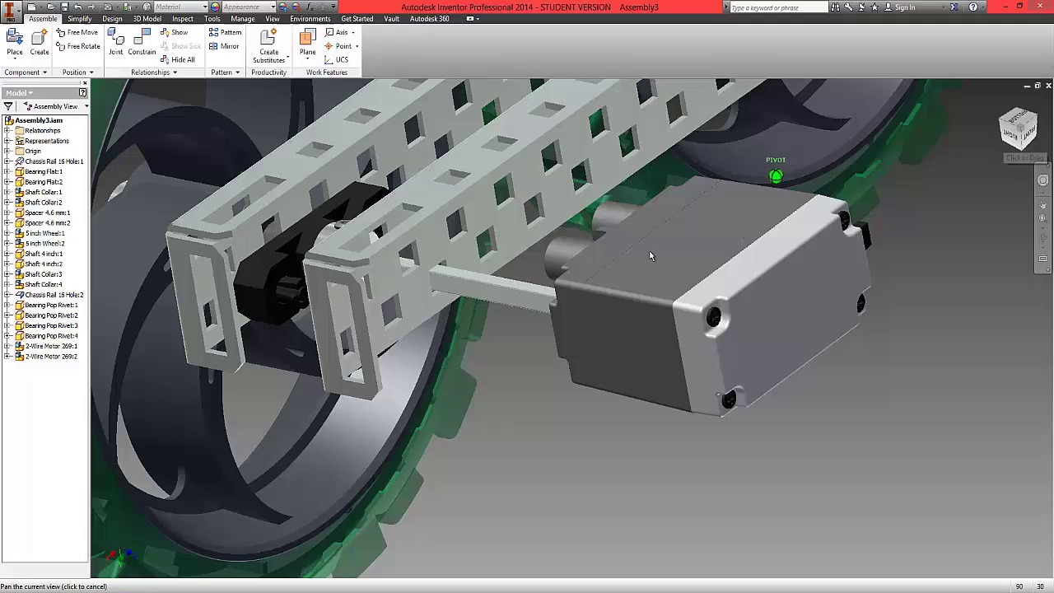
{"action": "left_click", "coordinate": [142, 45]}
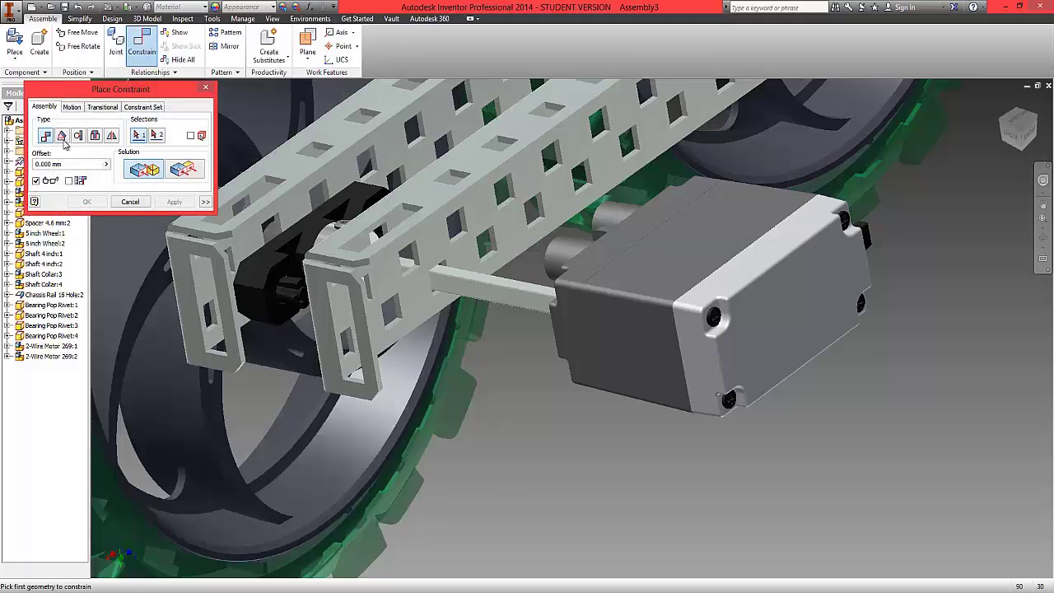
{"action": "left_click", "coordinate": [517, 241]}
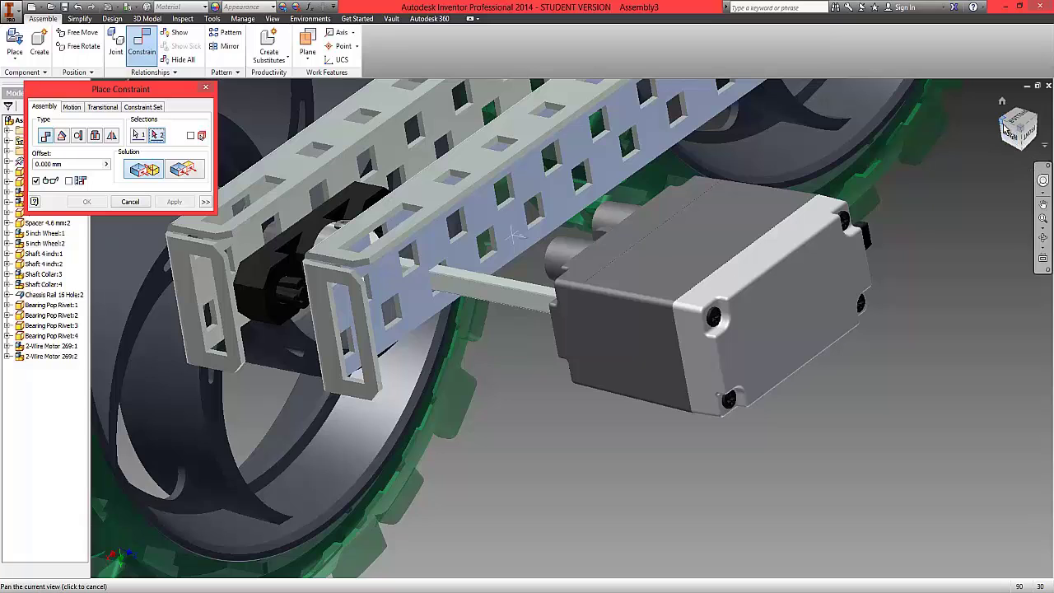
{"action": "mouse_move", "coordinate": [1003, 122]}
{"action": "left_mouse_down"}
{"action": "mouse_move", "coordinate": [980, 146]}
{"action": "mouse_move", "coordinate": [371, 466]}
{"action": "mouse_move", "coordinate": [174, 556]}
{"action": "mouse_move", "coordinate": [230, 553]}
{"action": "mouse_move", "coordinate": [889, 230]}
{"action": "mouse_move", "coordinate": [1013, 181]}
{"action": "left_mouse_up"}
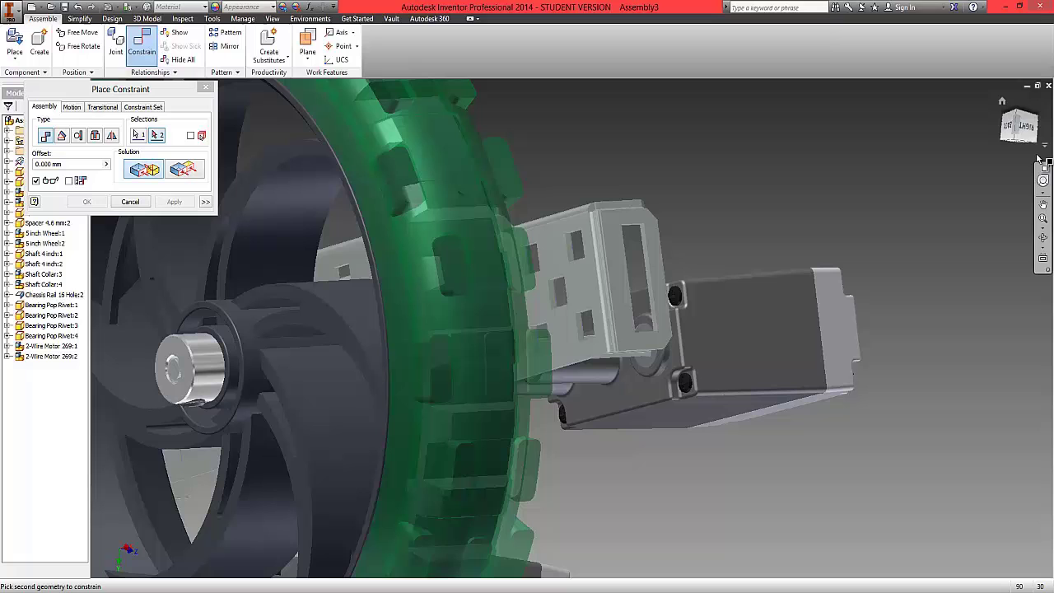
{"action": "left_click_drag", "start_coordinate": [1035, 137], "coordinate": [1042, 107]}
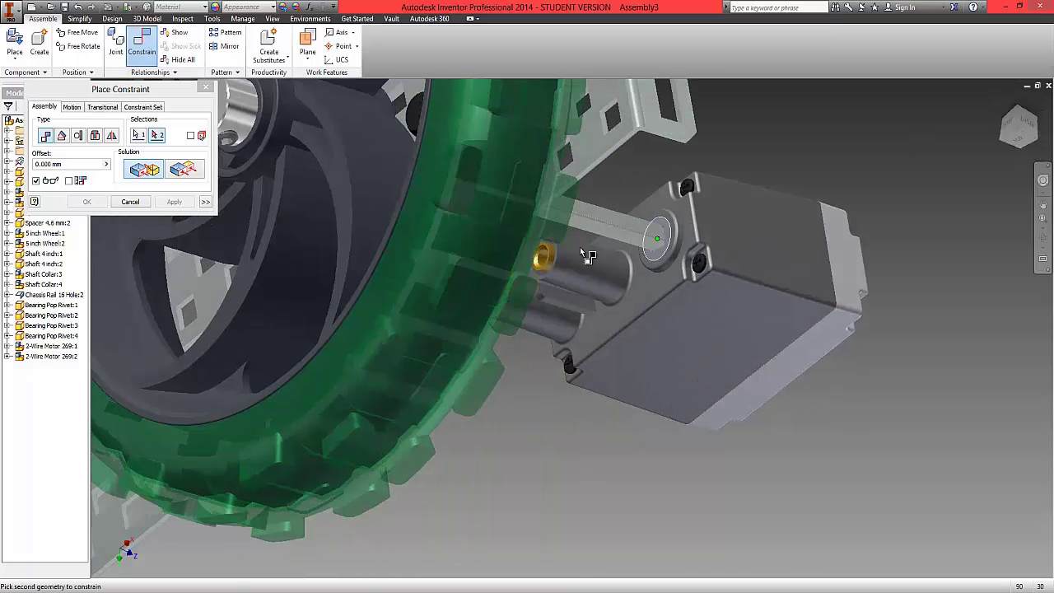
{"action": "scroll", "coordinate": [557, 266], "scroll_direction": "down", "scroll_amount": 5}
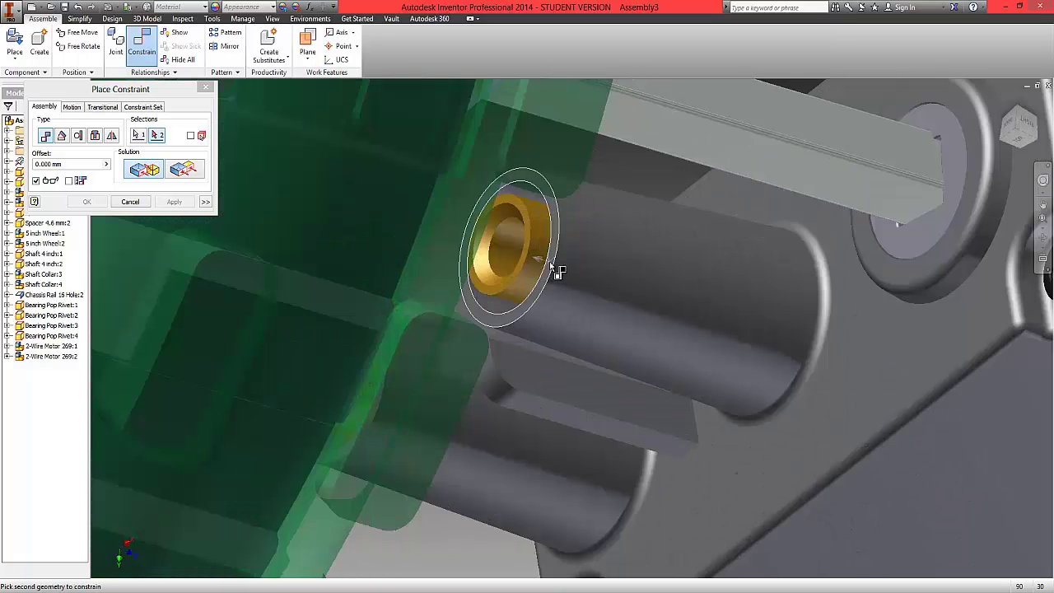
{"action": "left_click", "coordinate": [549, 261]}
{"action": "left_click", "coordinate": [98, 204]}
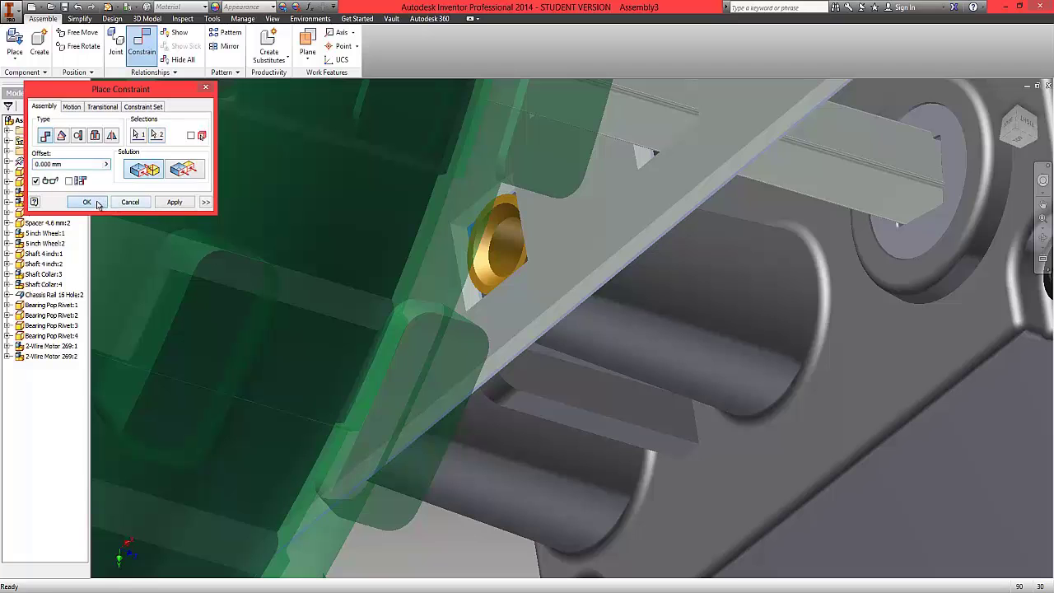
Step: Test the remaining rotation of 2-Wire Motor 269:2 about the wheel shaft beside the outer chassis rail
{"action": "scroll", "coordinate": [564, 359], "scroll_direction": "up", "scroll_amount": 6}
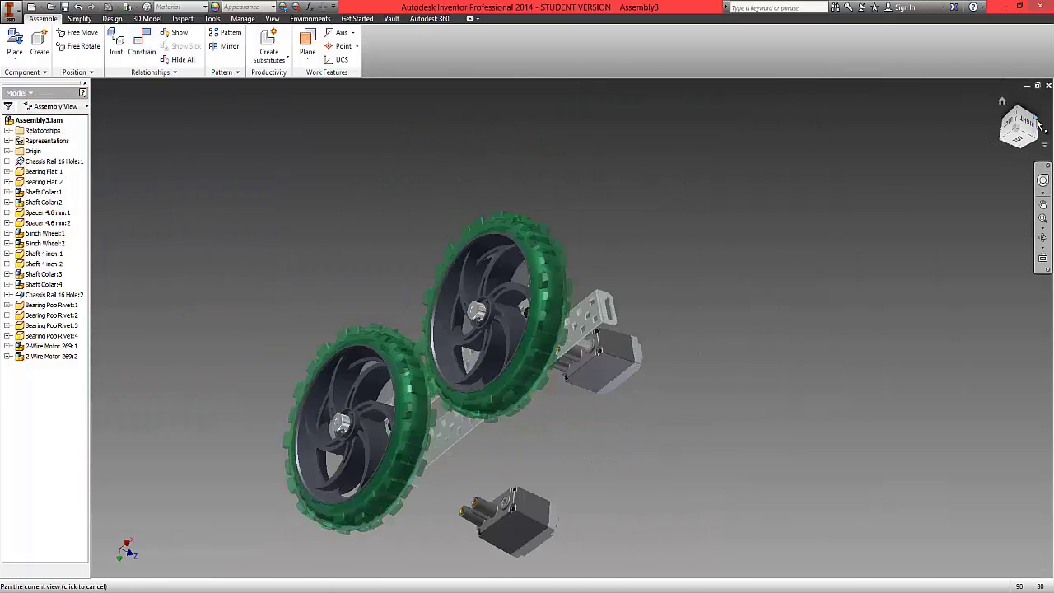
{"action": "left_click_drag", "start_coordinate": [1037, 125], "coordinate": [614, 411]}
{"action": "scroll", "coordinate": [580, 409], "scroll_direction": "down", "scroll_amount": 5}
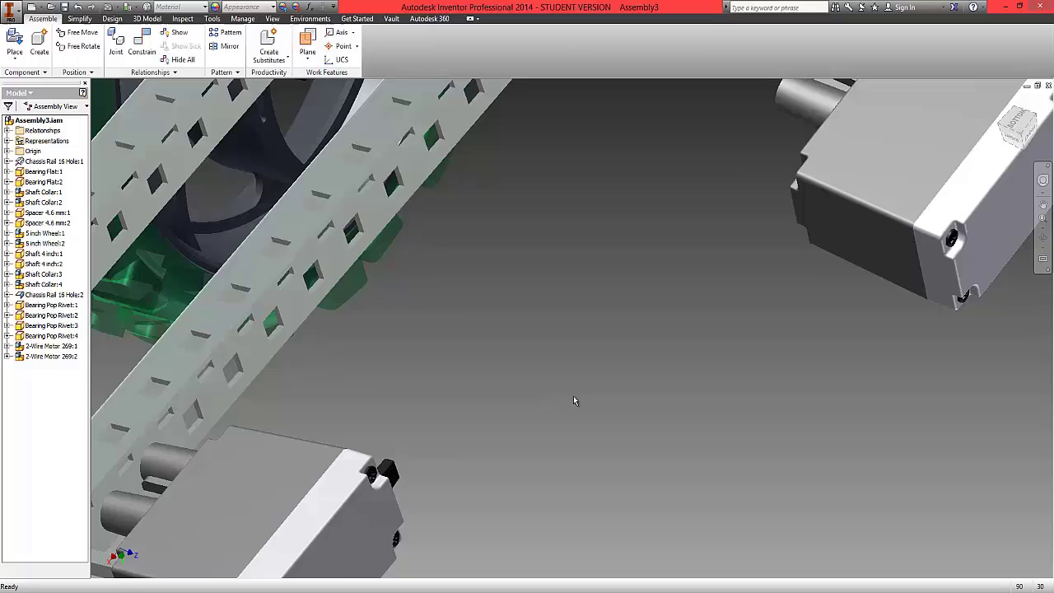
{"action": "scroll", "coordinate": [573, 396], "scroll_direction": "up", "scroll_amount": 5}
{"action": "scroll", "coordinate": [572, 403], "scroll_direction": "down", "scroll_amount": 4}
{"action": "left_click", "coordinate": [571, 408]}
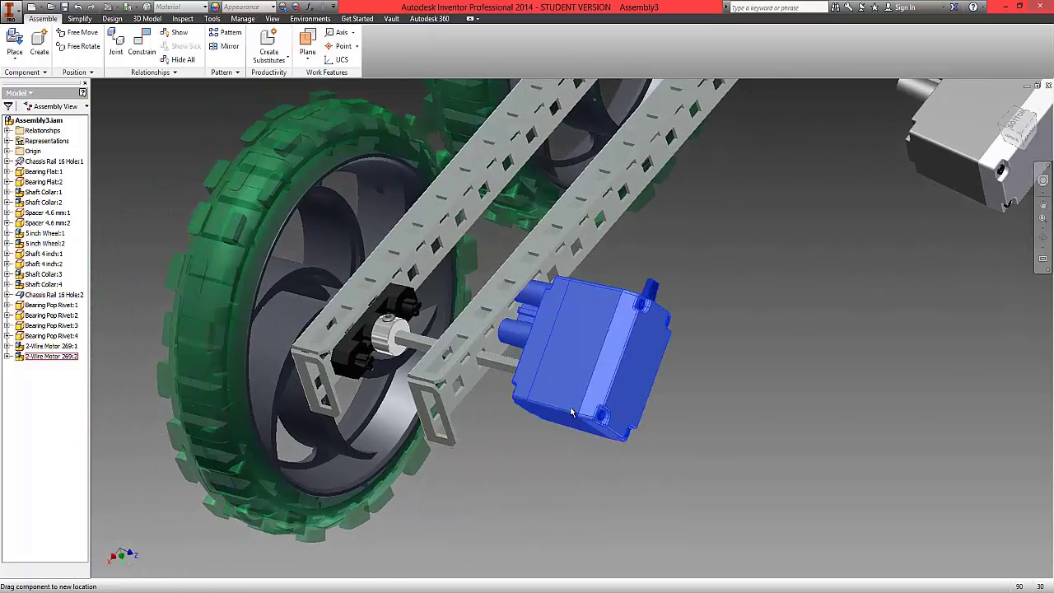
{"action": "left_click_drag", "start_coordinate": [571, 412], "coordinate": [508, 371]}
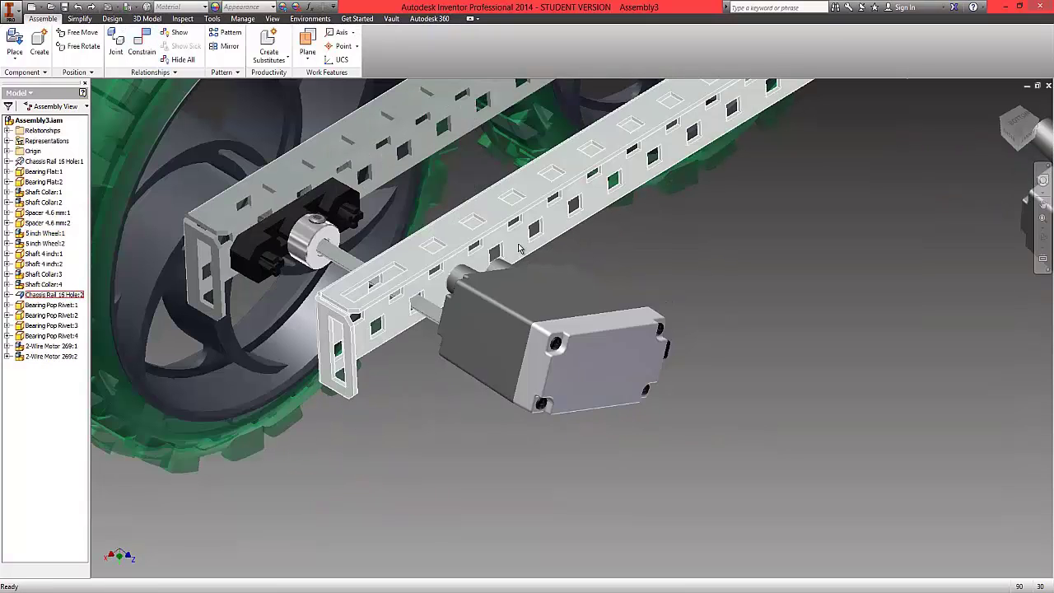
Step: Constrain 2-Wire Motor 269:2 square to the outer chassis rail, using the axis of one of its mounting posts
{"action": "left_click", "coordinate": [518, 249]}
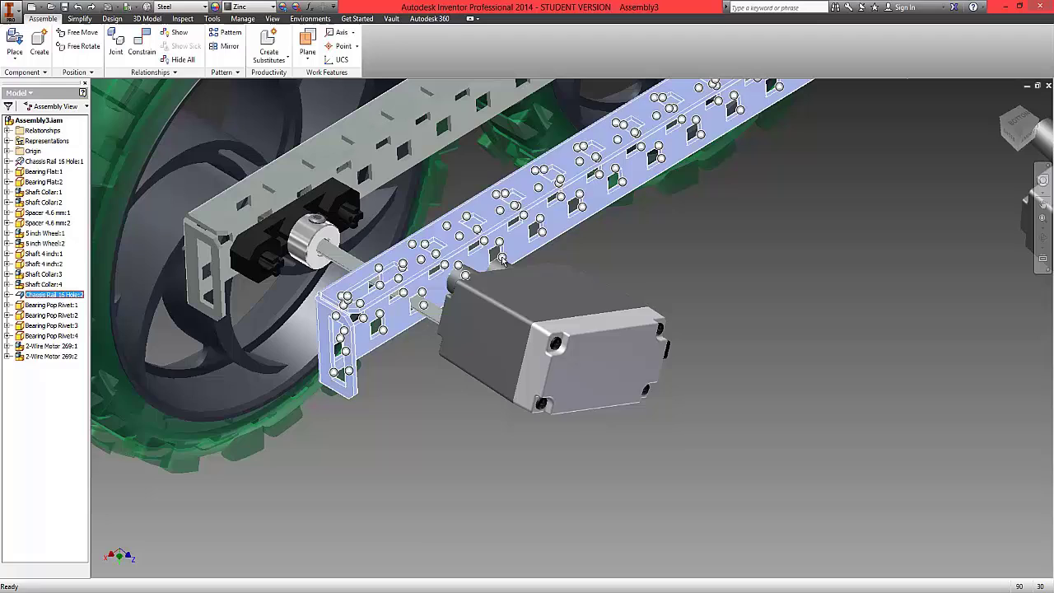
{"action": "key", "text": "c"}
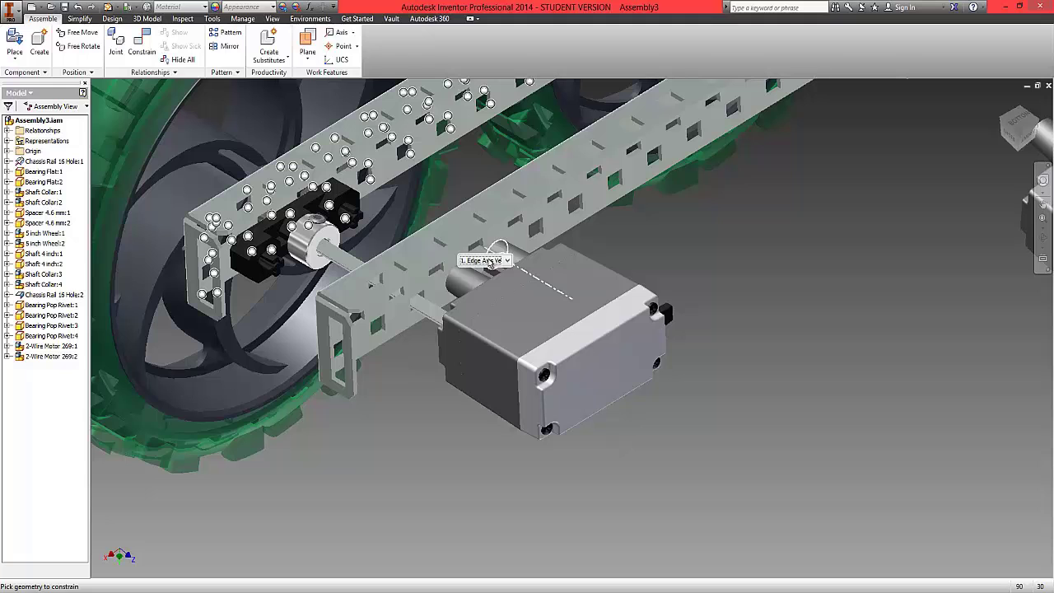
{"action": "key", "text": "Escape"}
{"action": "left_click", "coordinate": [574, 298]}
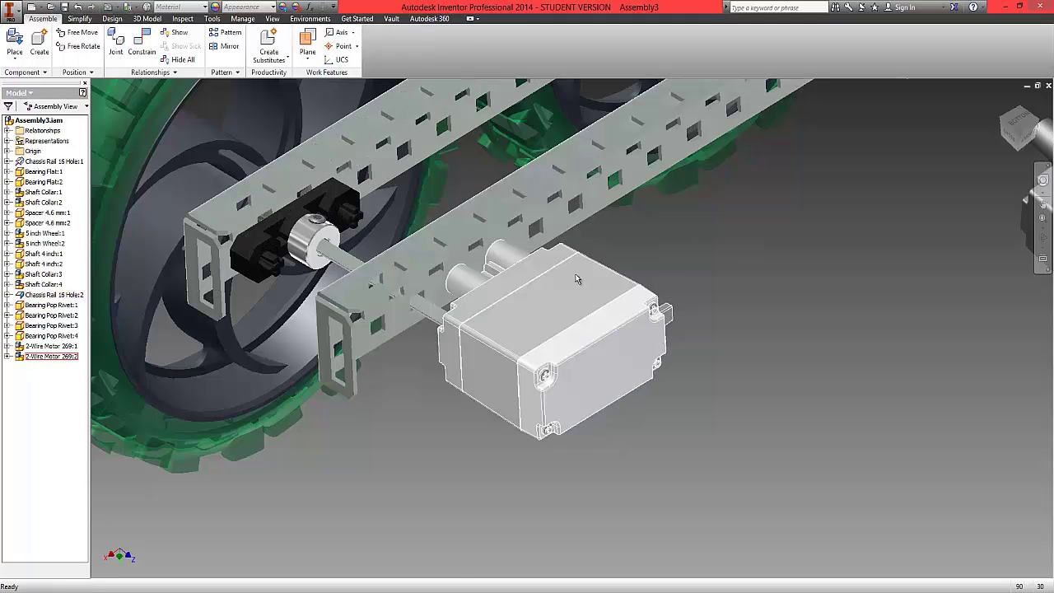
{"action": "left_click_drag", "start_coordinate": [180, 108], "coordinate": [249, 323]}
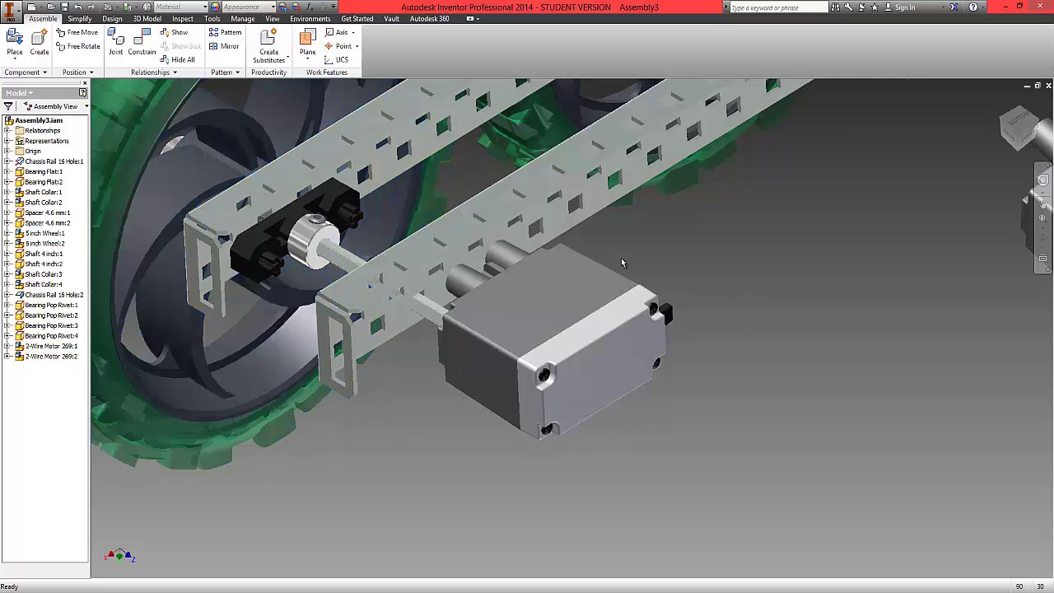
{"action": "scroll", "coordinate": [621, 258], "scroll_direction": "down", "scroll_amount": 5}
{"action": "left_click_drag", "start_coordinate": [570, 261], "coordinate": [583, 274]}
{"action": "left_click", "coordinate": [472, 343]}
{"action": "key", "text": "Escape"}
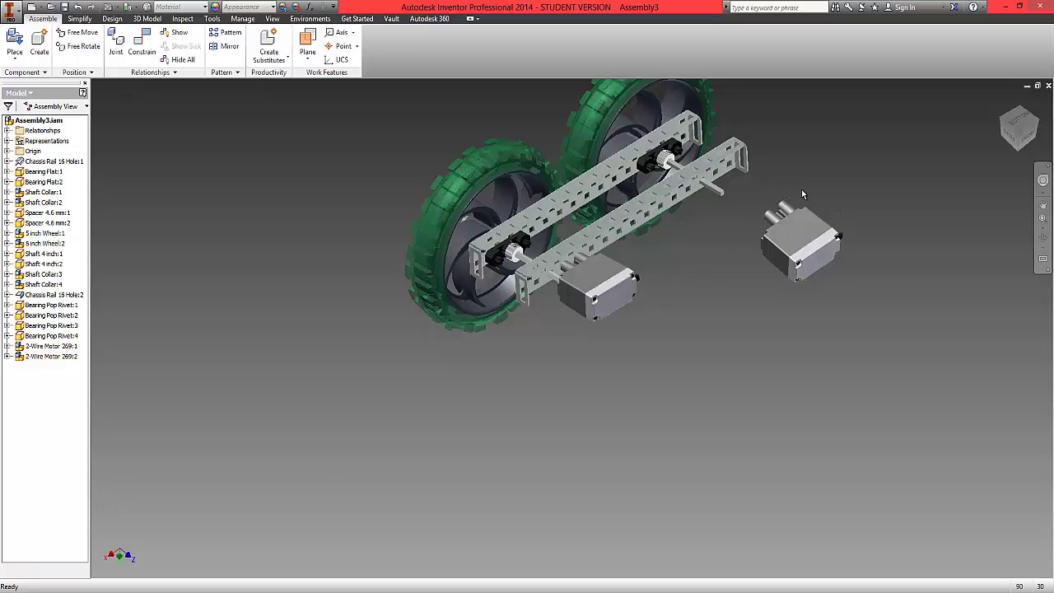
Step: Examine the placement of both 2-Wire Motor 269 components relative to the wheel shafts and outer chassis rail from several angles
{"action": "scroll", "coordinate": [800, 191], "scroll_direction": "up", "scroll_amount": 3}
{"action": "scroll", "coordinate": [798, 193], "scroll_direction": "down", "scroll_amount": 6}
{"action": "left_click", "coordinate": [811, 258]}
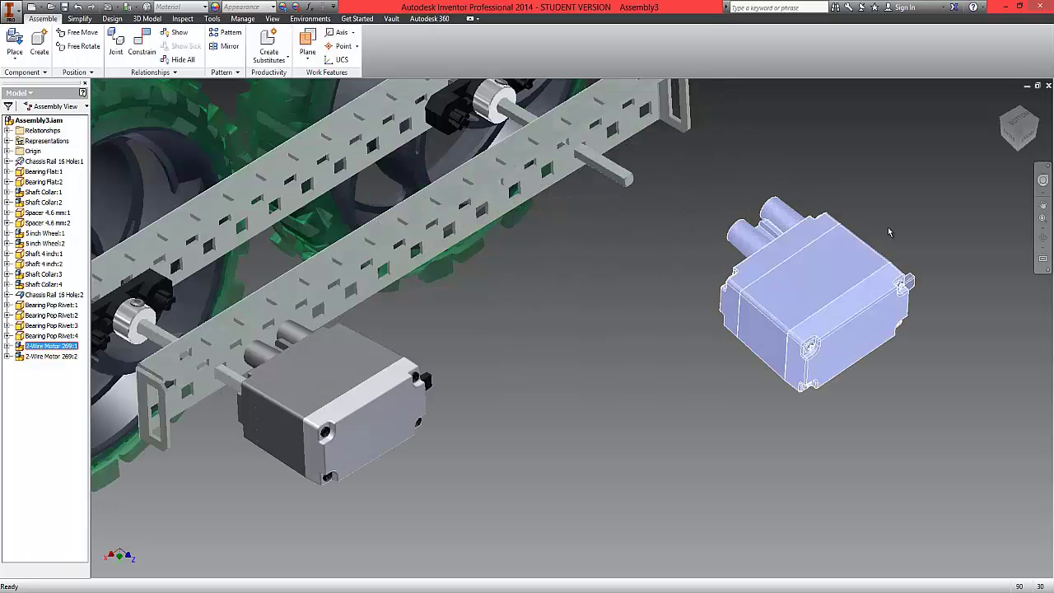
{"action": "left_click", "coordinate": [662, 287]}
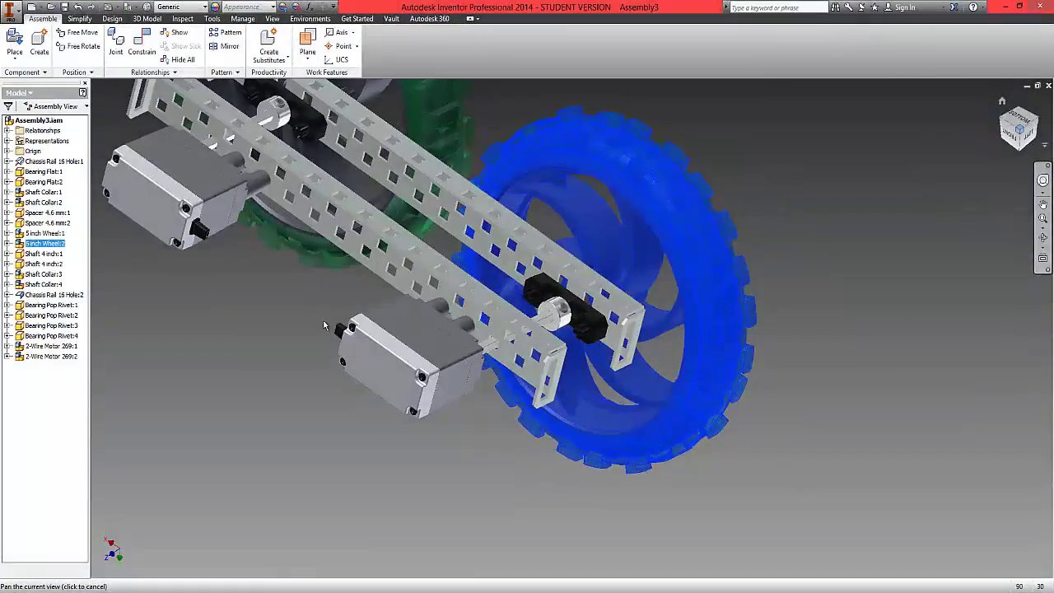
{"action": "middle_click_drag", "start_coordinate": [324, 325], "coordinate": [317, 346]}
{"action": "scroll", "coordinate": [317, 346], "scroll_direction": "up", "scroll_amount": 1}
{"action": "left_click_drag", "start_coordinate": [599, 212], "coordinate": [461, 280]}
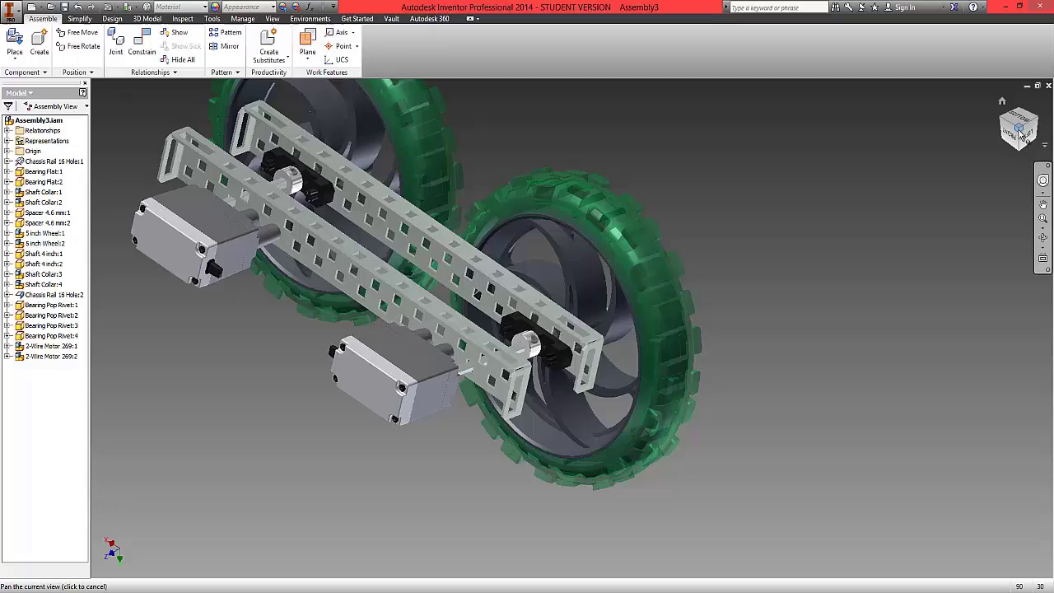
{"action": "left_click", "coordinate": [1020, 134]}
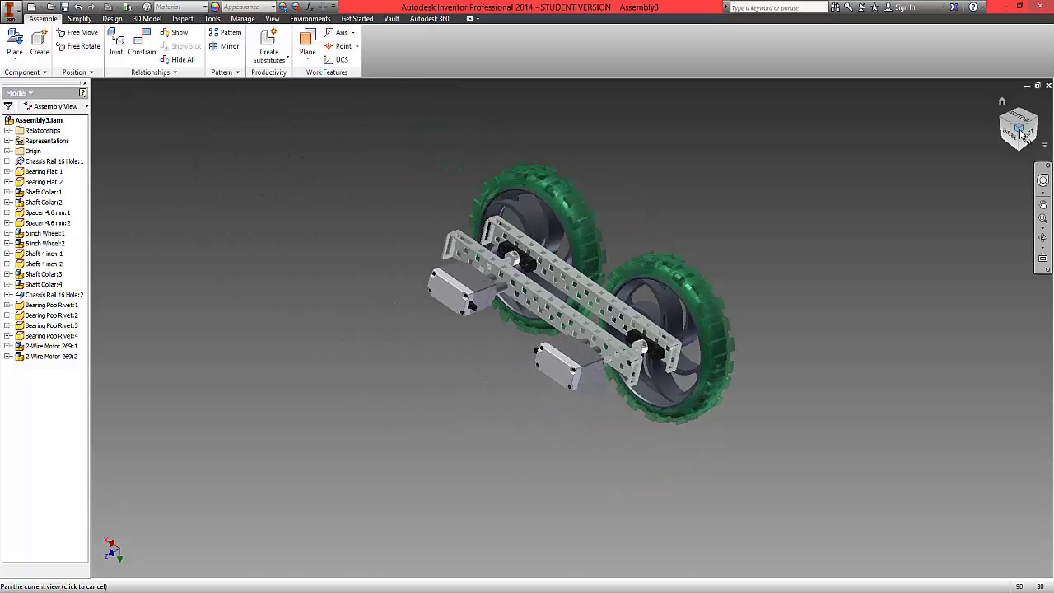
{"action": "left_click_drag", "start_coordinate": [1020, 136], "coordinate": [951, 124]}
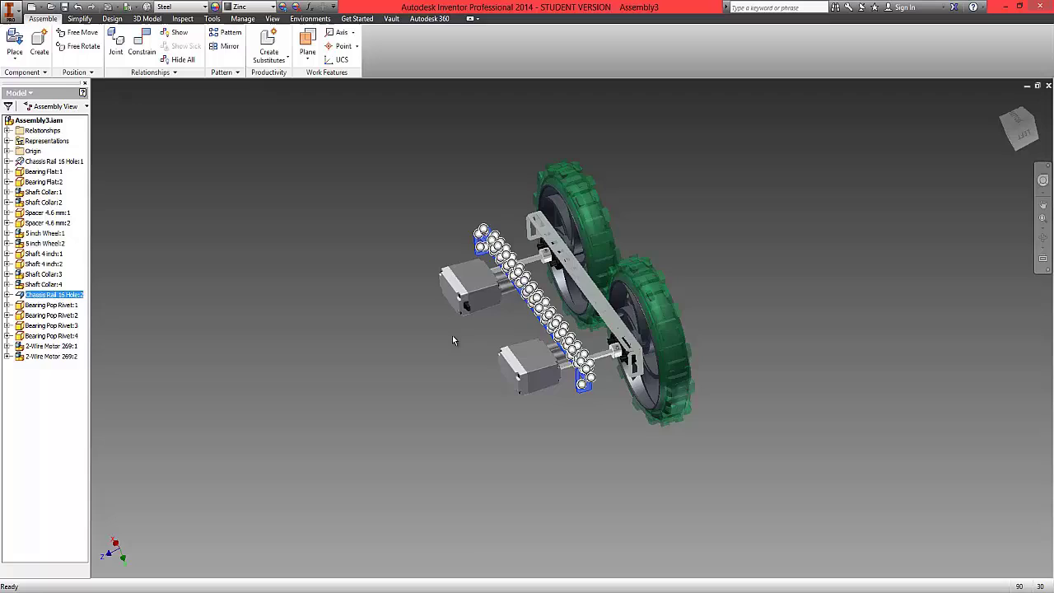
Step: Save Assembly3.iam together with all of its dependent part and subassembly files
{"action": "left_click", "coordinate": [11, 11]}
{"action": "left_click", "coordinate": [51, 127]}
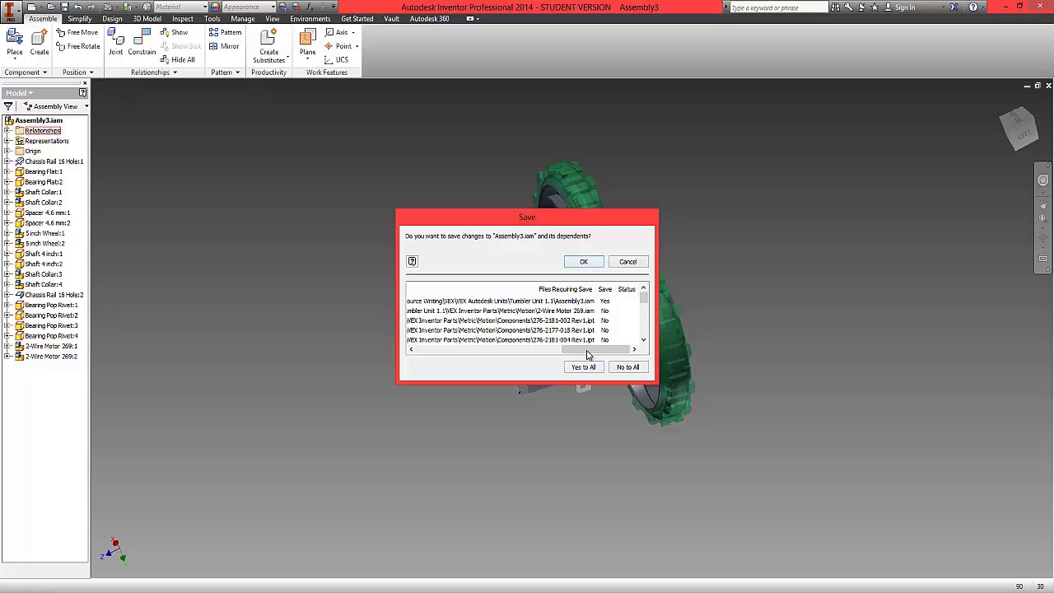
{"action": "left_click", "coordinate": [585, 367]}
{"action": "left_click", "coordinate": [584, 262]}
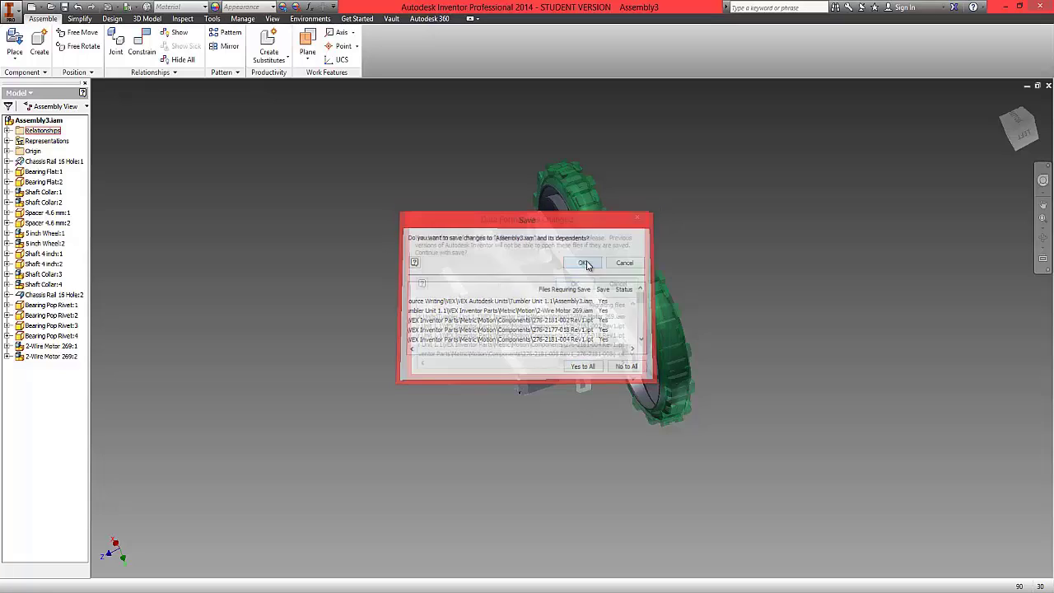